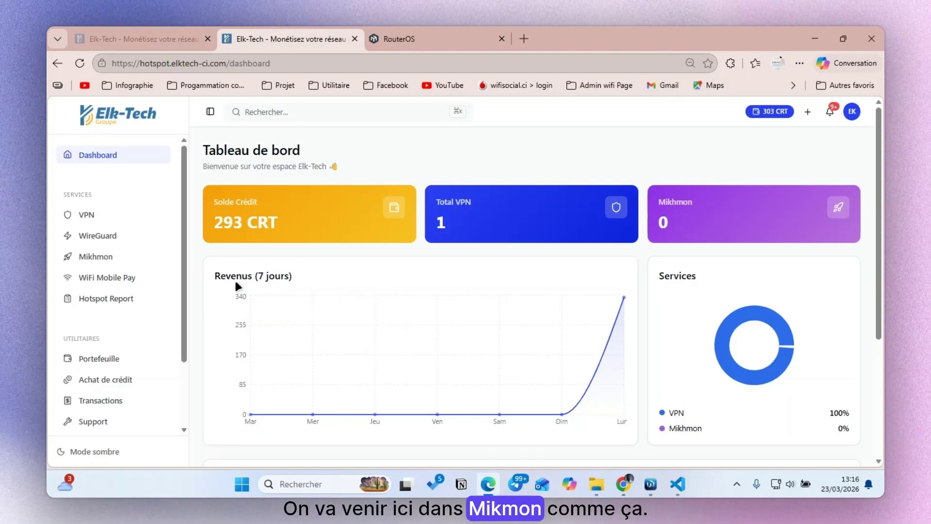
- Start a new Mikhmon deployment with instance name WIFI KALIL
click(138, 261)
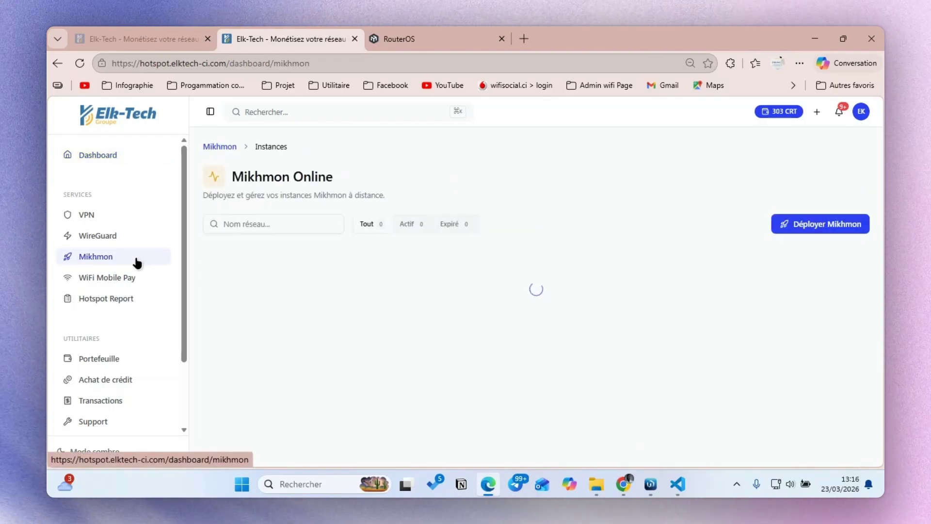
click(542, 363)
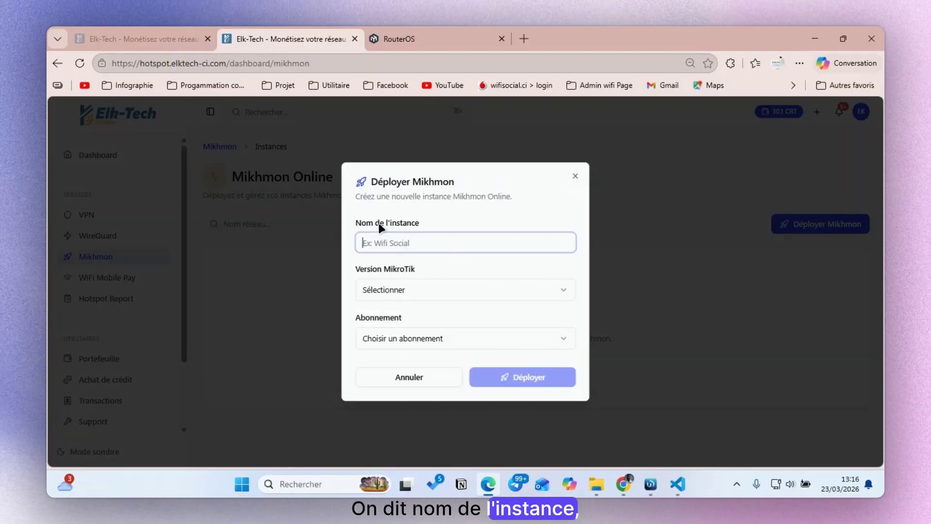
text(WIFI KALIL)
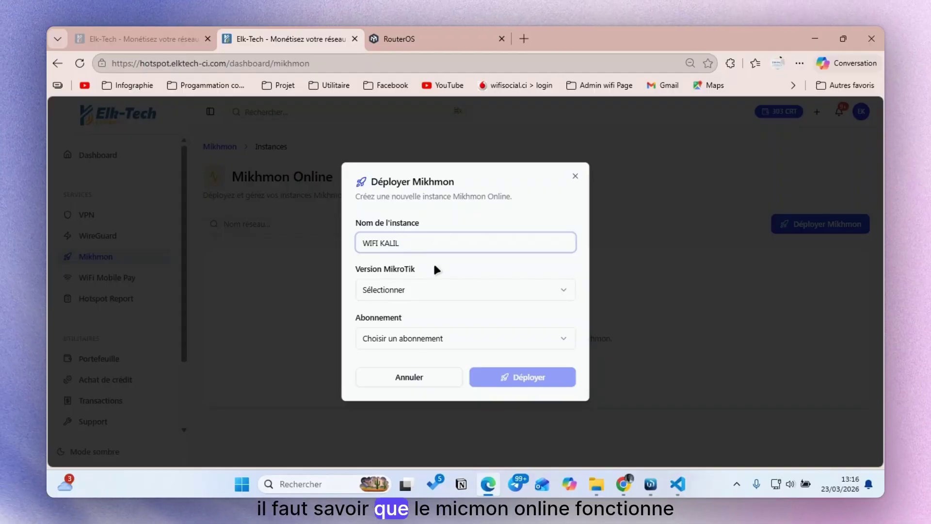
- Look through the MikroTik version list without choosing, then bring up WinBox to check the router
click(446, 298)
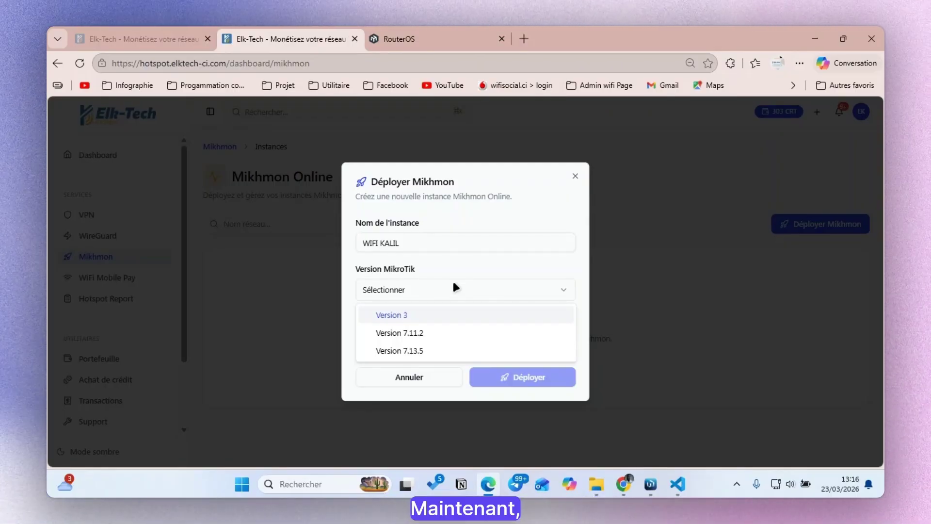
click(439, 268)
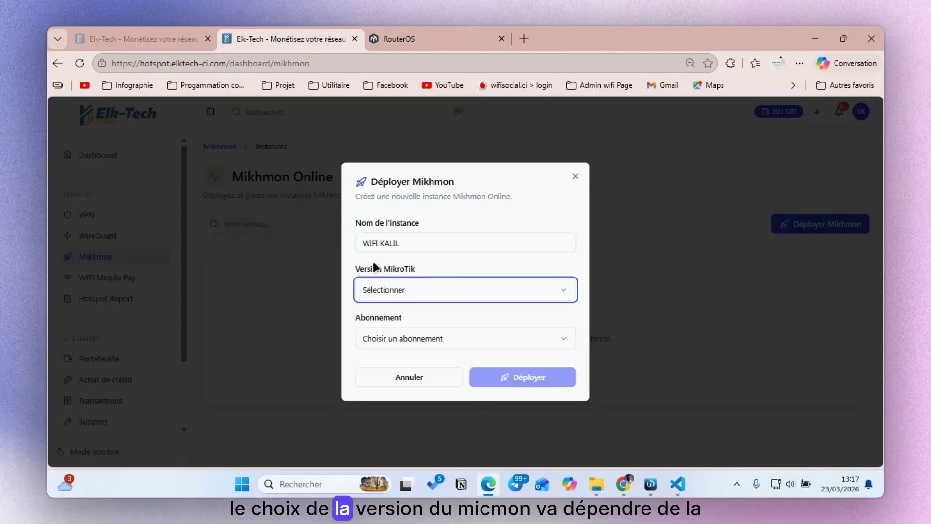
click(395, 291)
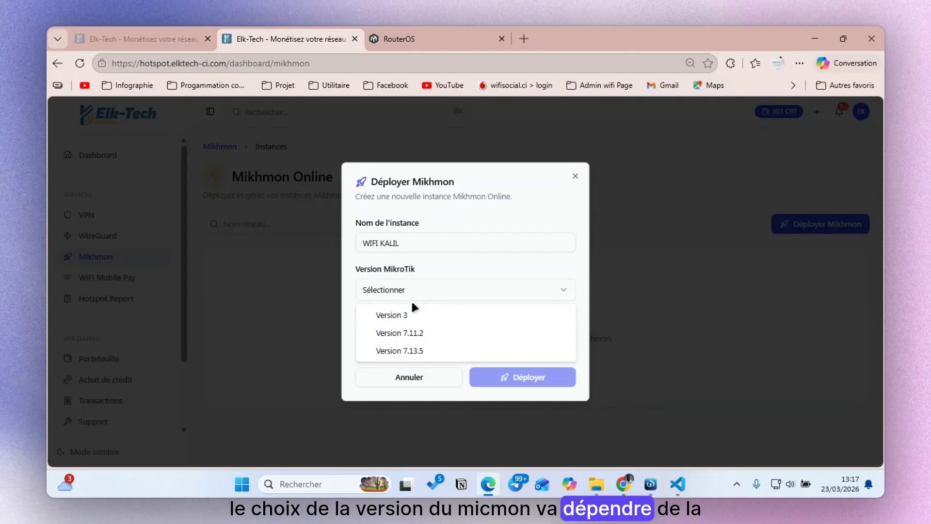
click(441, 261)
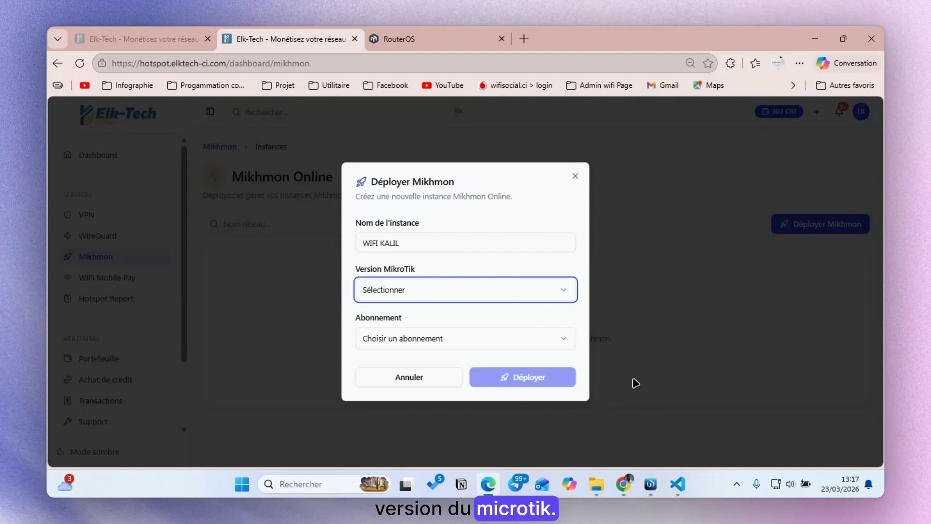
click(659, 482)
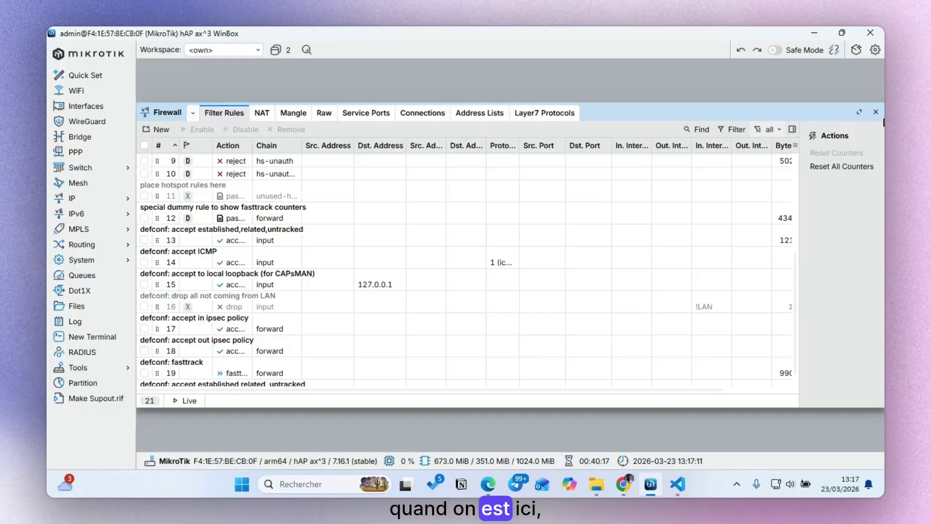
- Read RouterOS 7.16.1 in WinBox, then reopen Mikhmon's version choices (3, 7.11.2, 7.13.5)
click(875, 112)
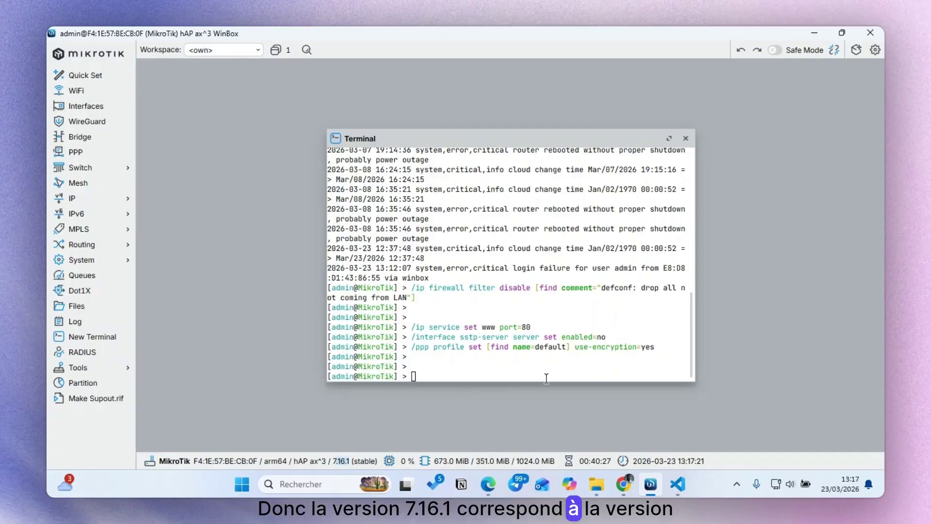
click(499, 478)
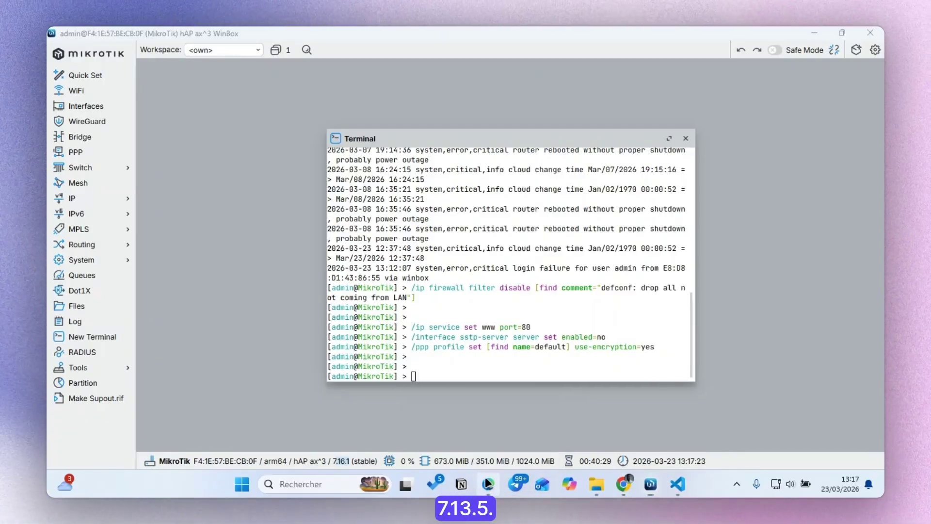
click(430, 293)
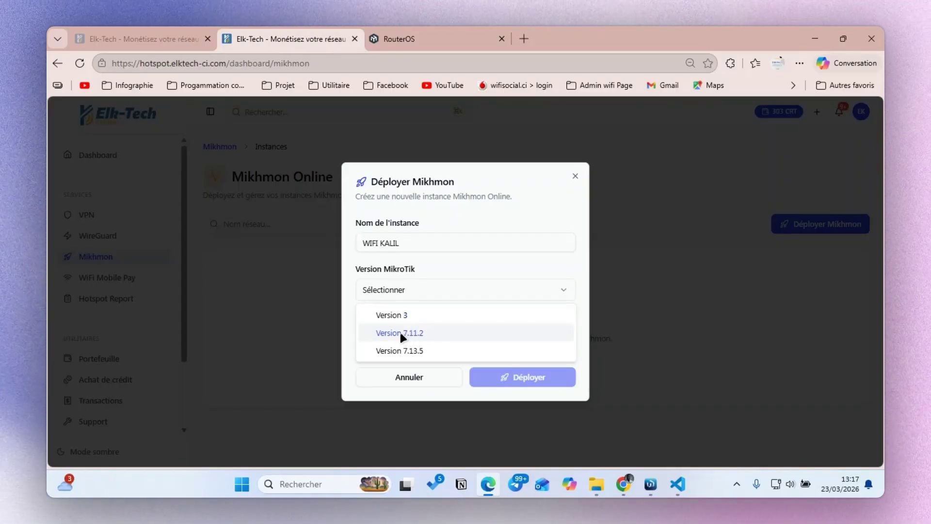
- Deploy WIFI KALIL with MikroTik version 7.13.5 and the 6 mois — 60 CRT subscription
click(427, 349)
click(469, 339)
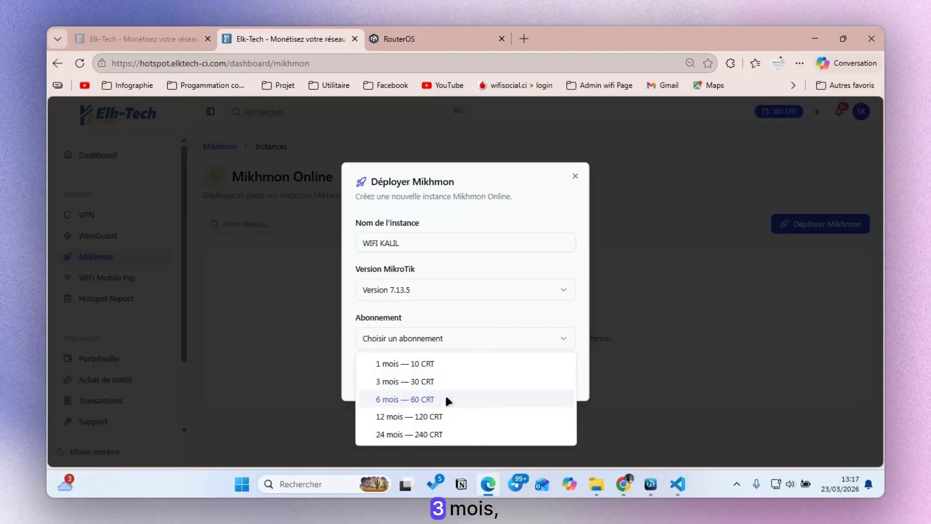
click(442, 364)
click(446, 347)
click(436, 377)
click(461, 346)
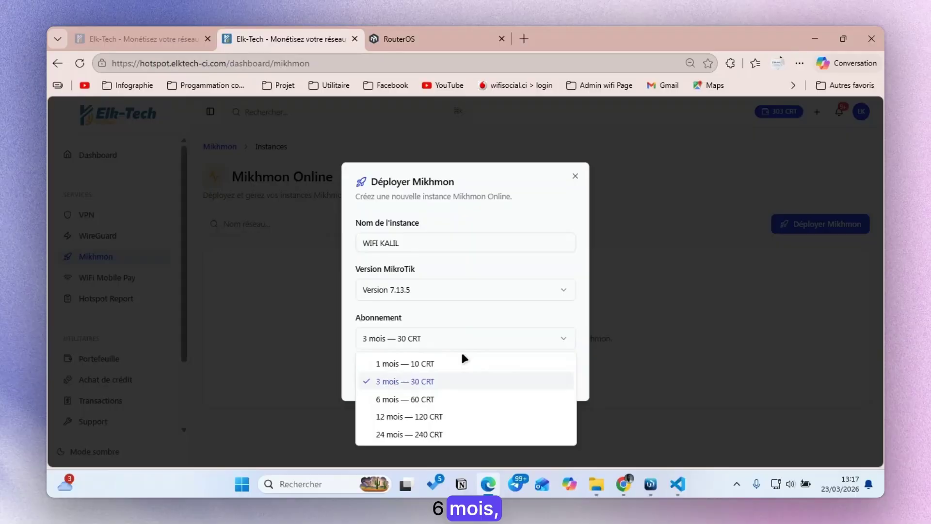
click(444, 397)
click(500, 381)
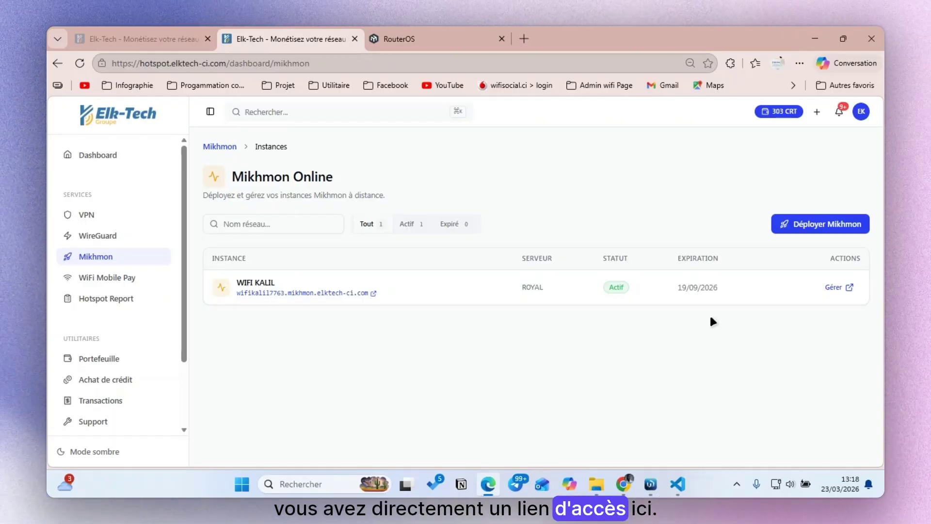
- Open the instance's Mikhmon link in a new tab, then view WIFI KALIL's default login and password
click(309, 293)
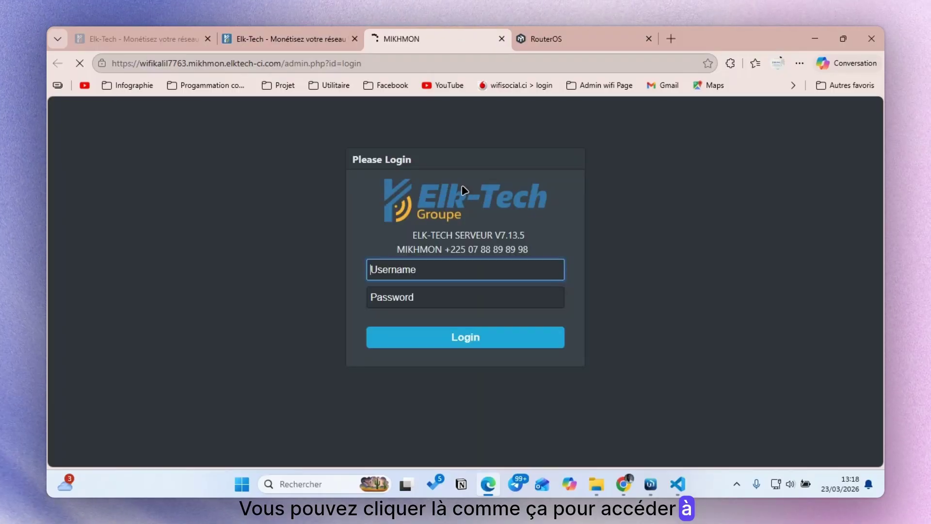
click(293, 33)
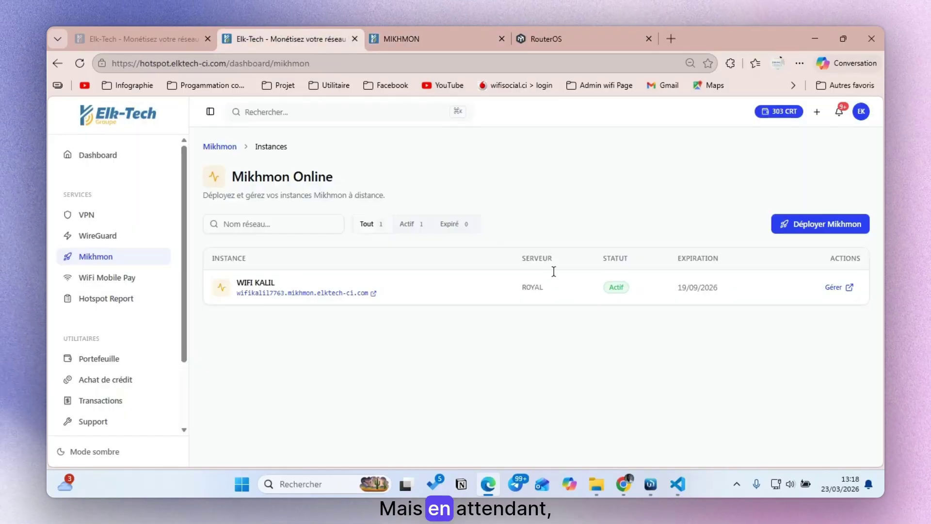
click(836, 288)
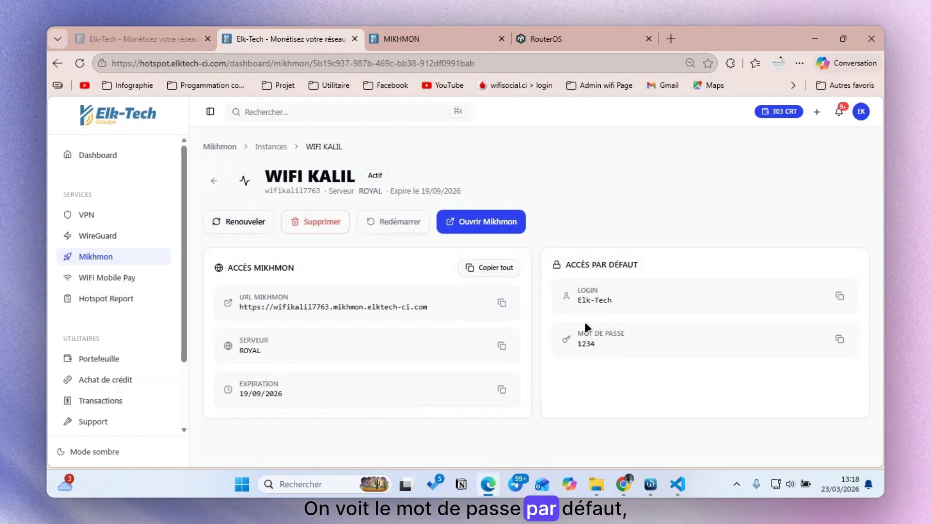
triple_click(636, 300)
drag(575, 340, 621, 339)
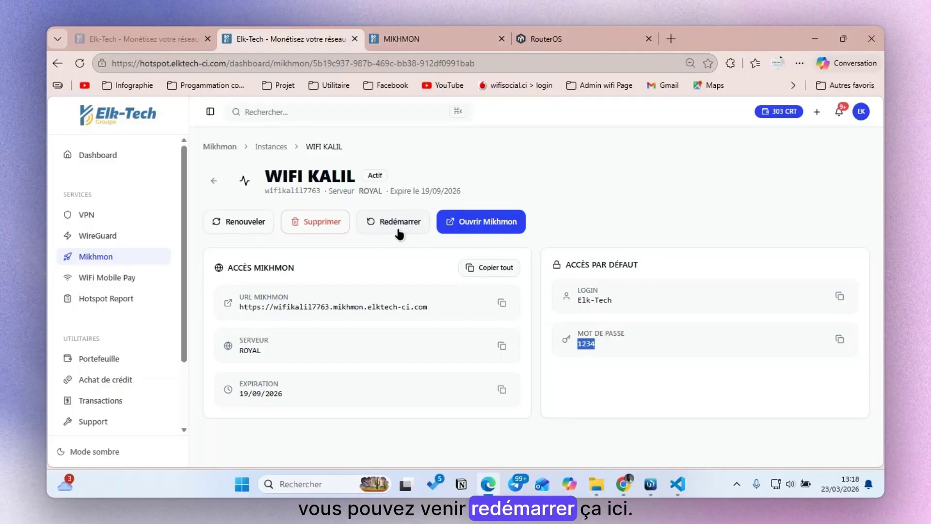
- Open and cancel the Renouveler dialog, then copy the default login
click(248, 225)
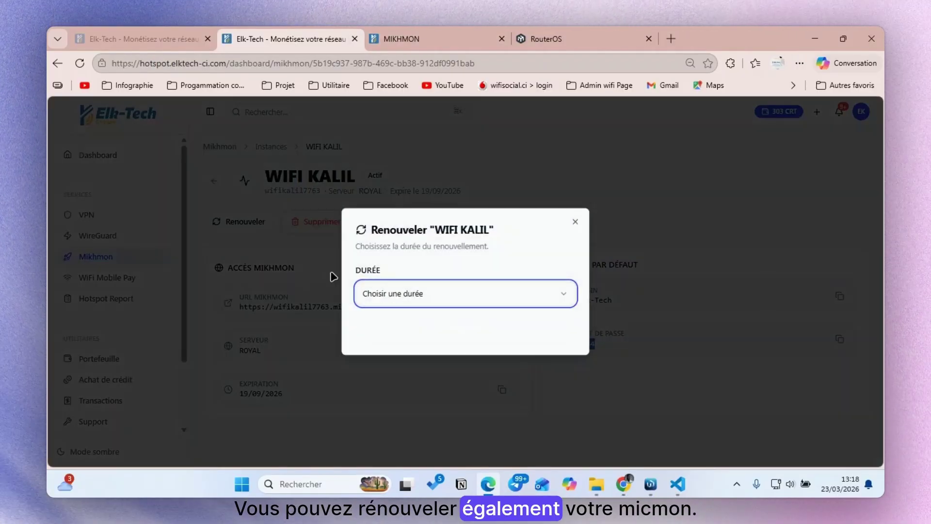
click(430, 293)
click(571, 218)
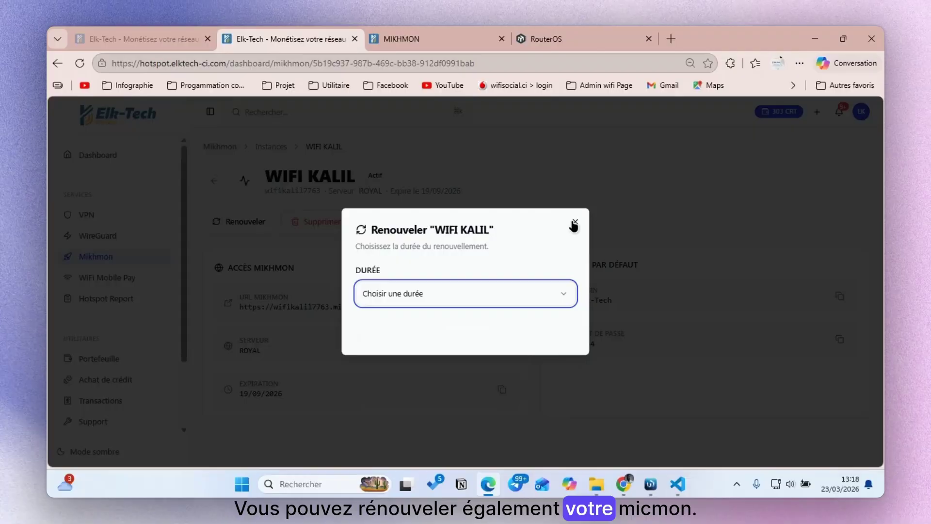
click(572, 217)
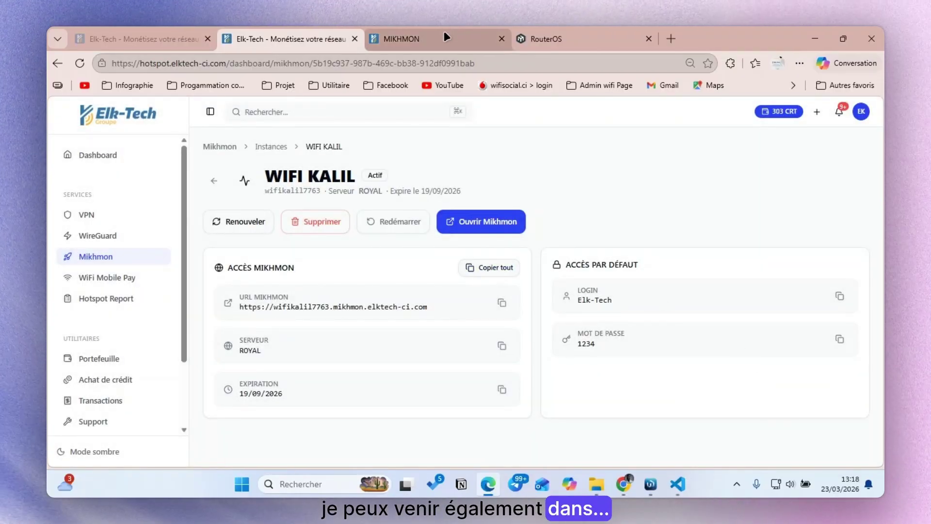
click(840, 296)
- Log in to Mikhmon with the copied default login and the default password
click(412, 39)
click(442, 268)
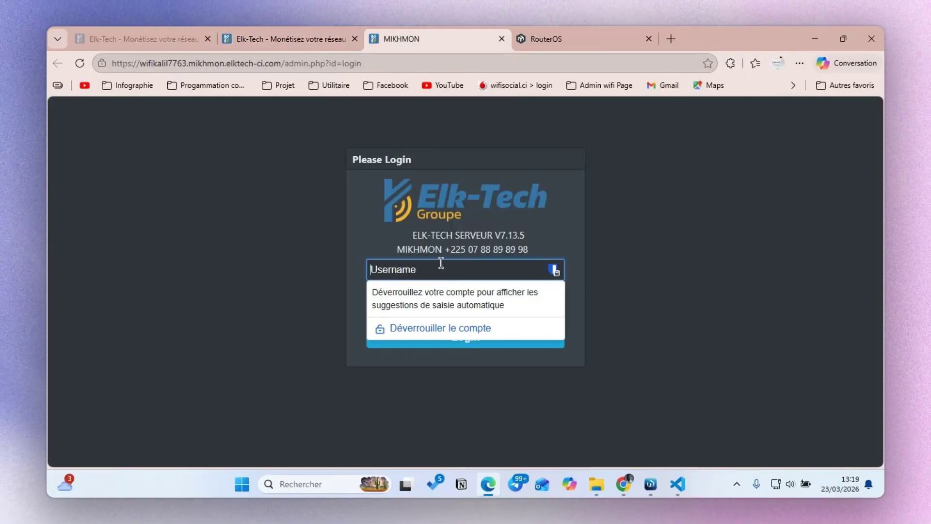
key(ctrl+v)
click(413, 289)
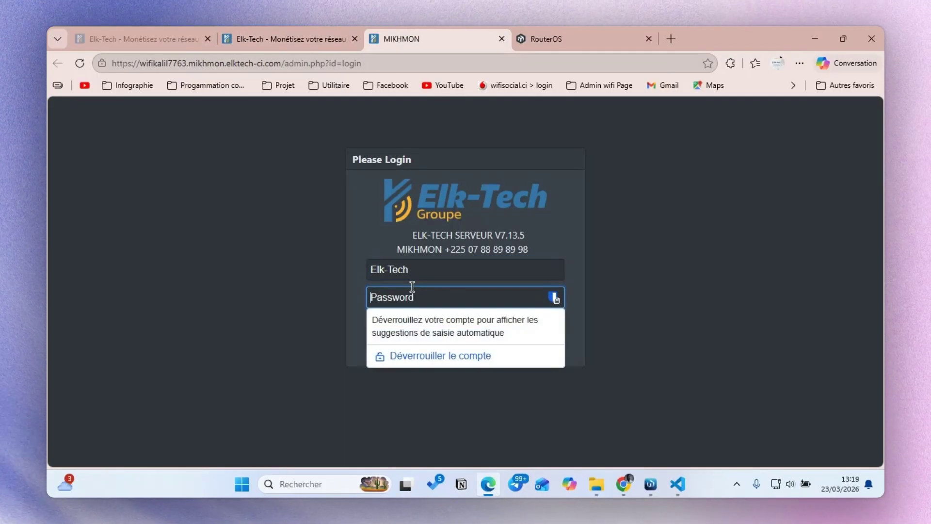
text(1234)
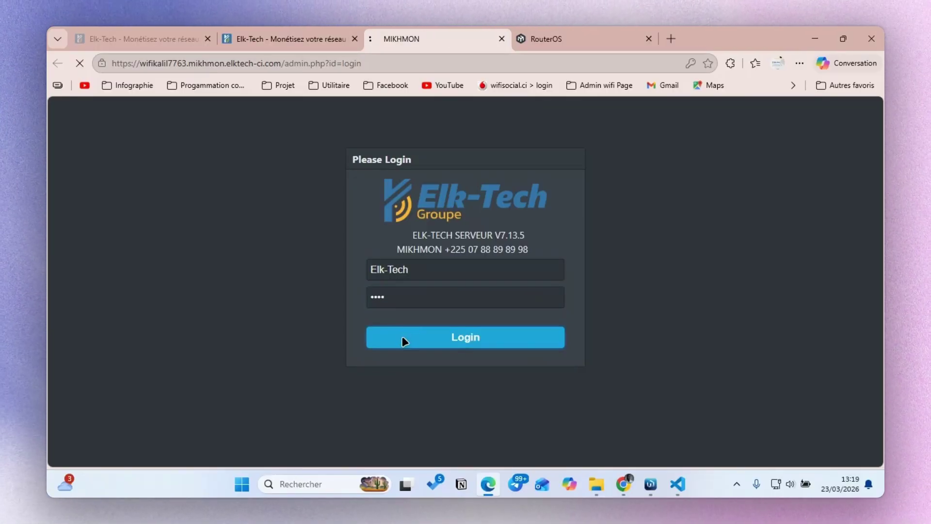
click(702, 89)
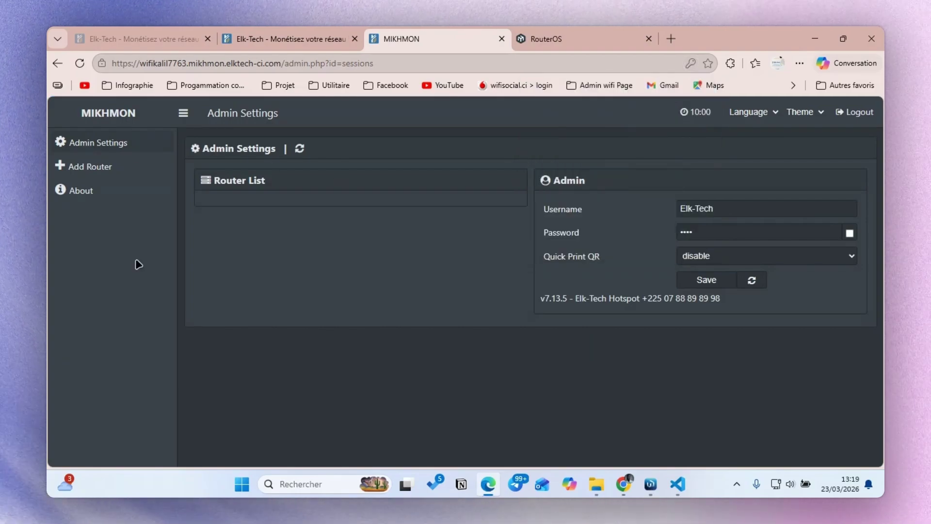
- Add a new router session with Session Name and Hotspot Name both WIFI-KALIL
click(89, 176)
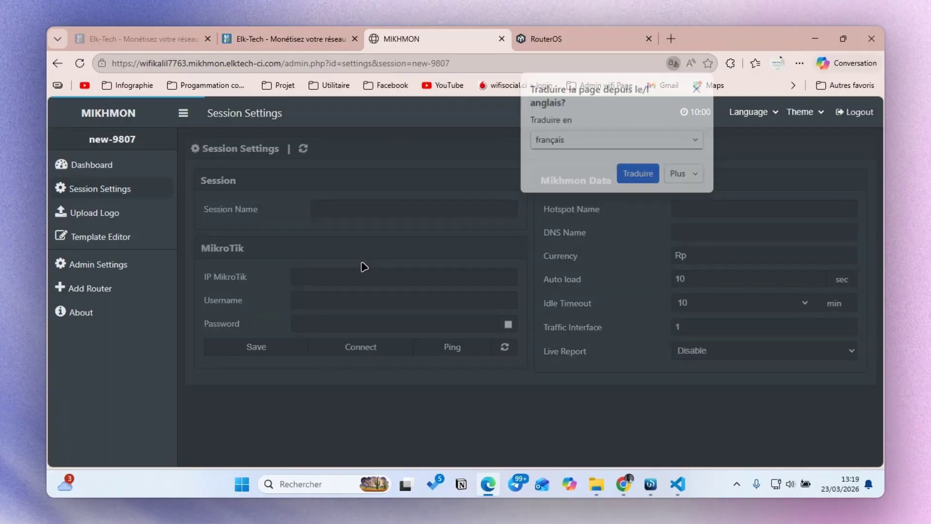
click(699, 85)
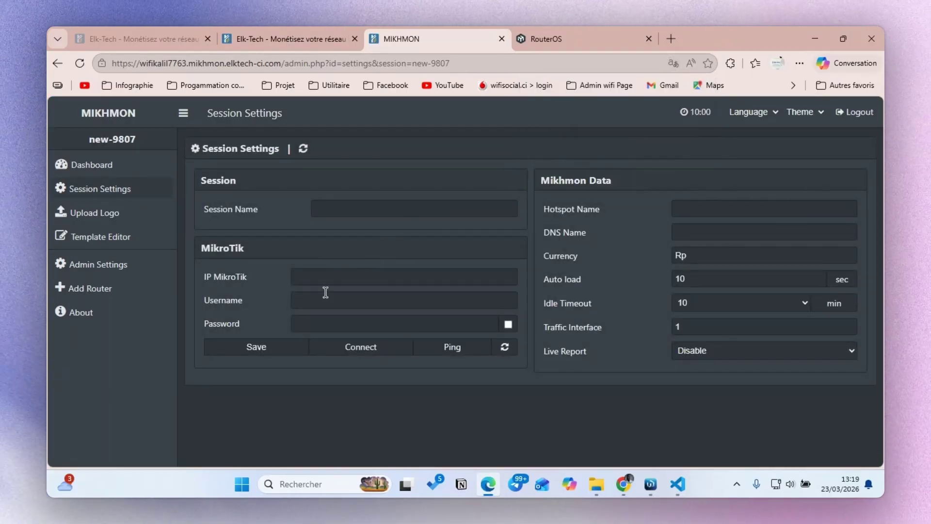
click(328, 206)
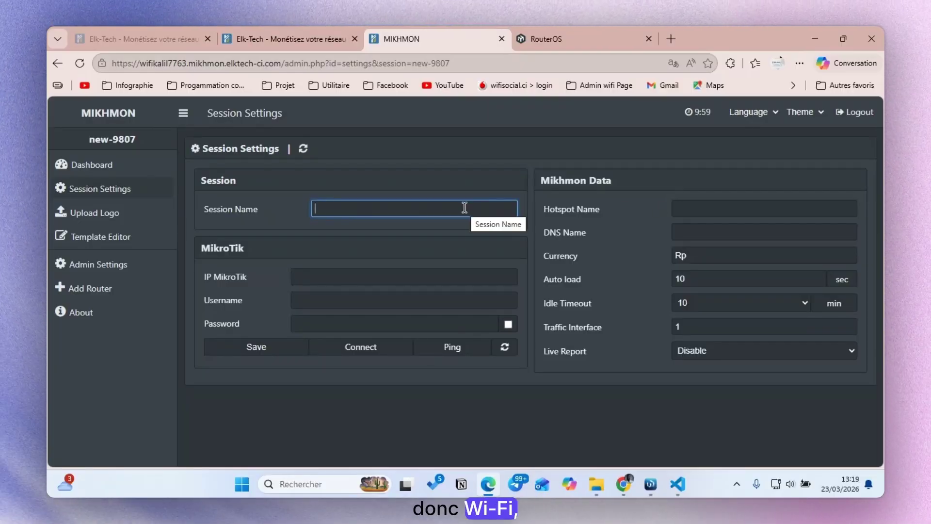
text(WIFI-K)
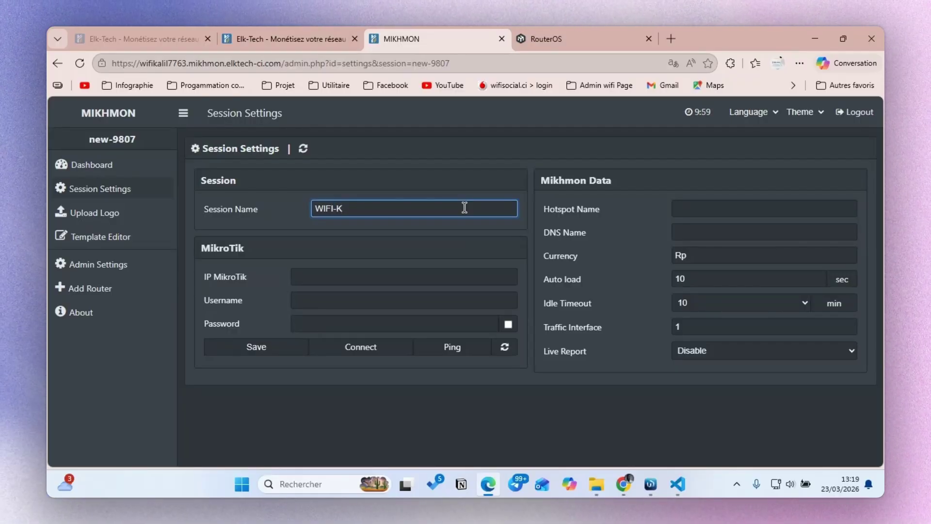
text(ALIL)
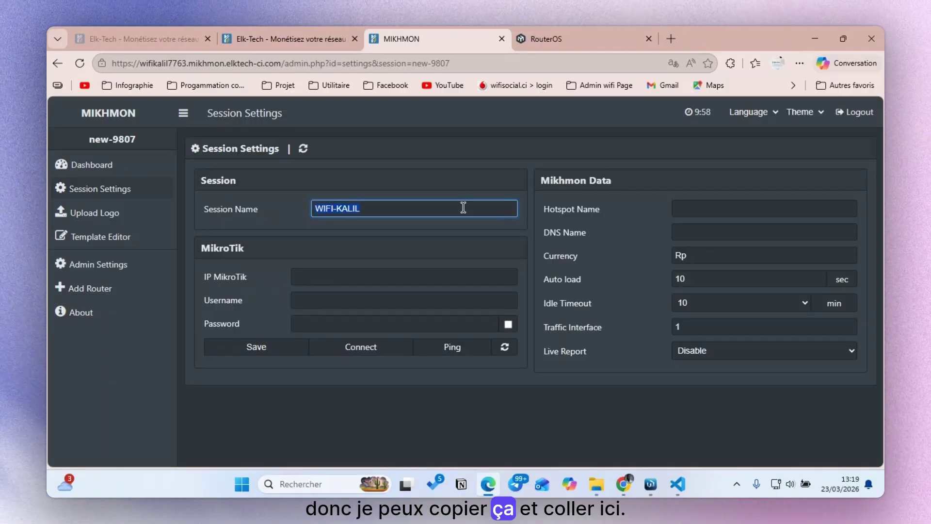
click(698, 209)
key(ctrl+v)
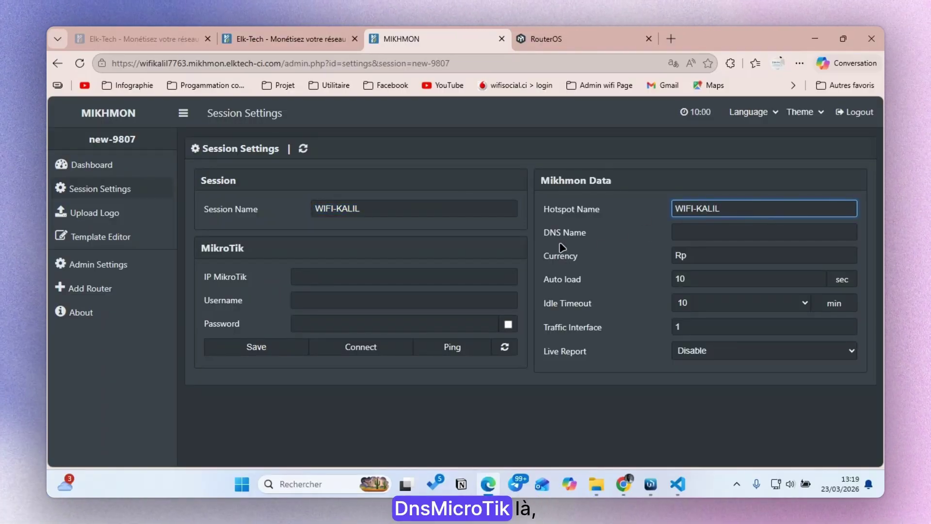
click(651, 484)
- Copy the DNS name wifiawa.ci from WinBox's hsprof1 hotspot server profile
click(121, 198)
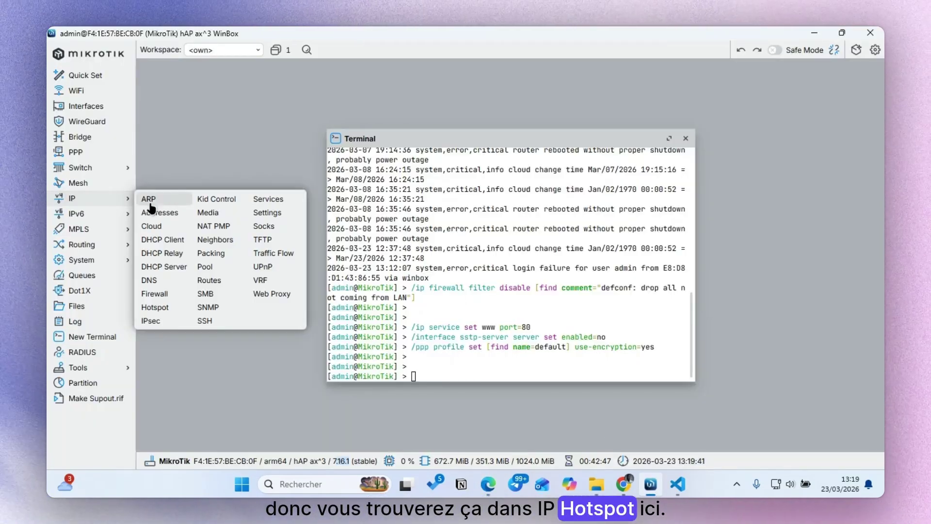
click(174, 308)
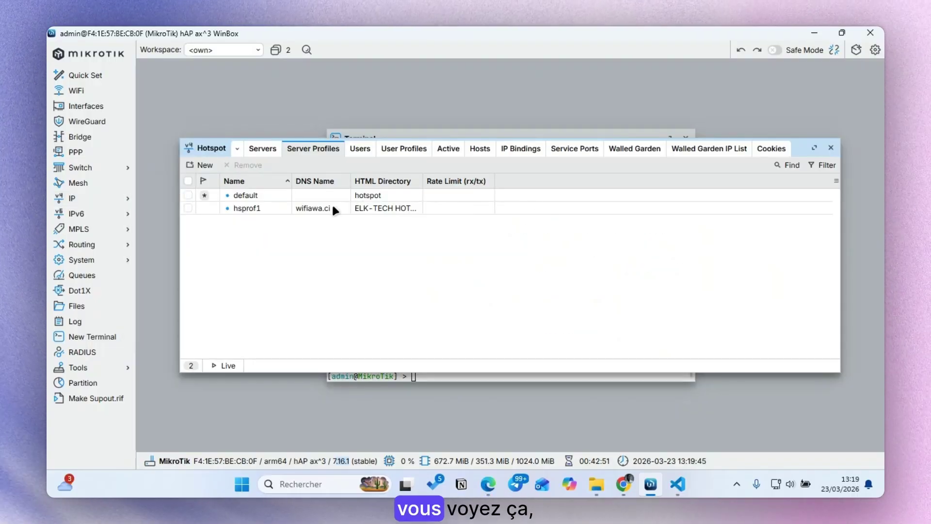
click(333, 207)
double_click(324, 207)
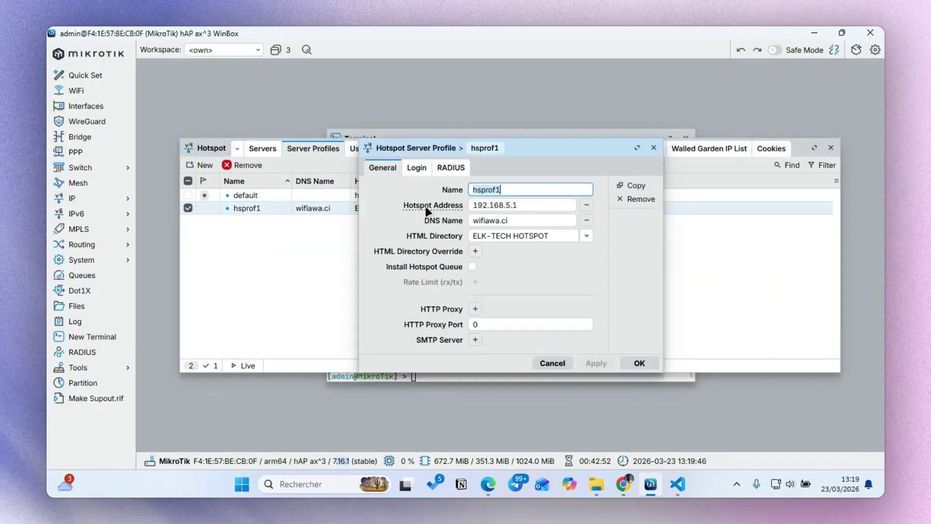
click(524, 221)
triple_click(523, 220)
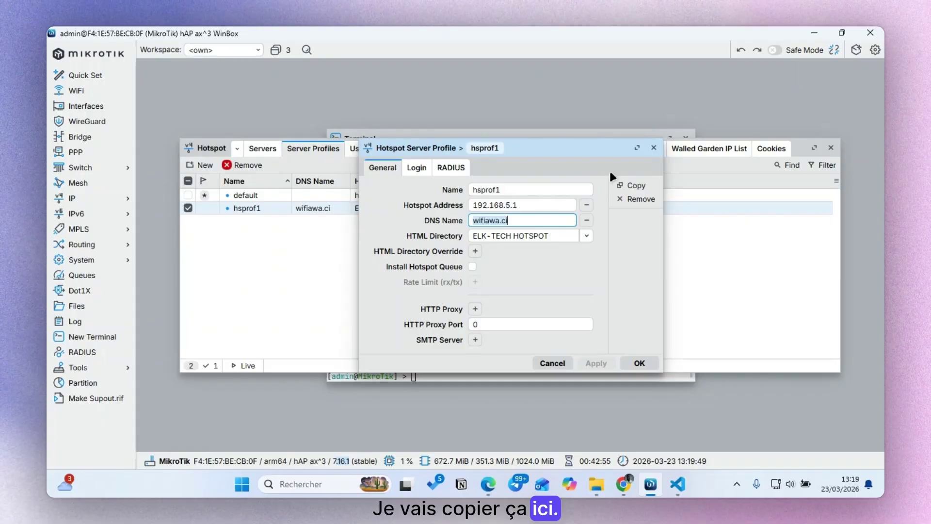
click(654, 148)
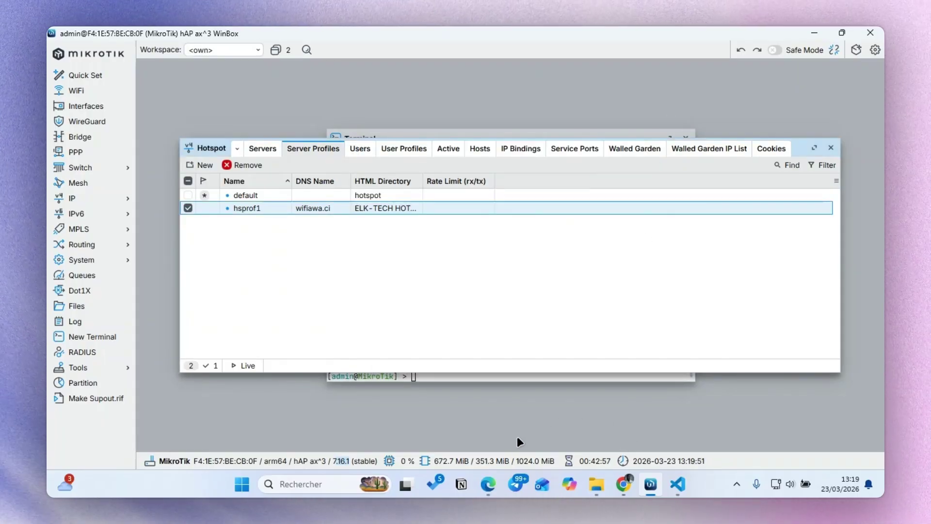
click(488, 484)
click(709, 231)
- Set DNS Name to wifiawa.ci, Currency to fcfa, and Live Report to Enable
key(ctrl+v)
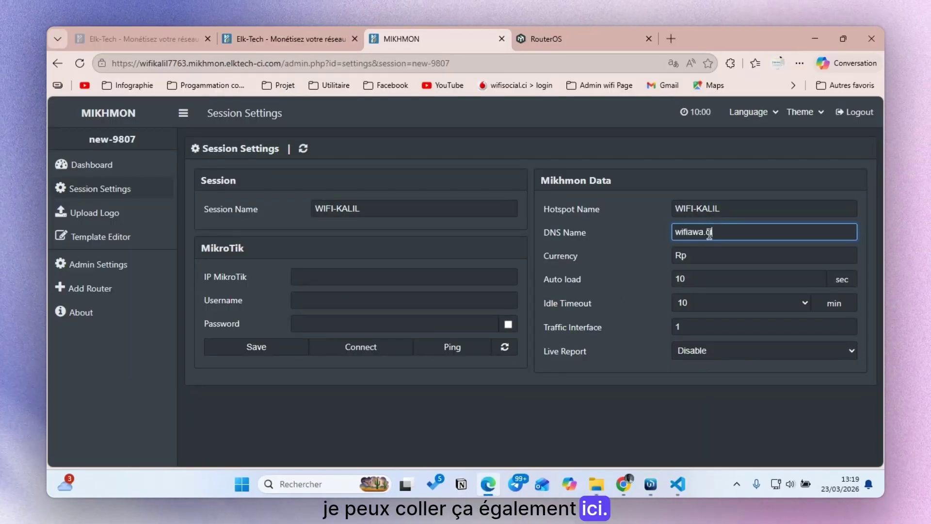
click(706, 253)
double_click(704, 253)
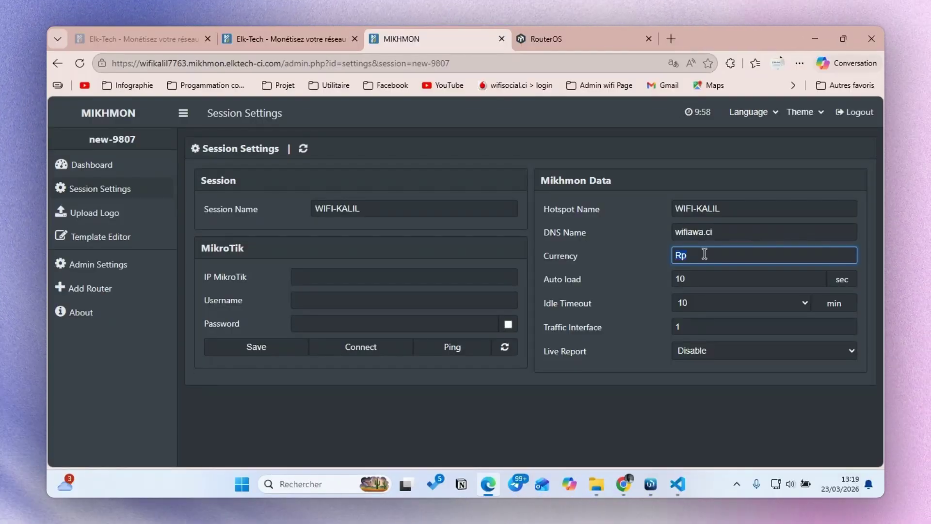
text(fcfa)
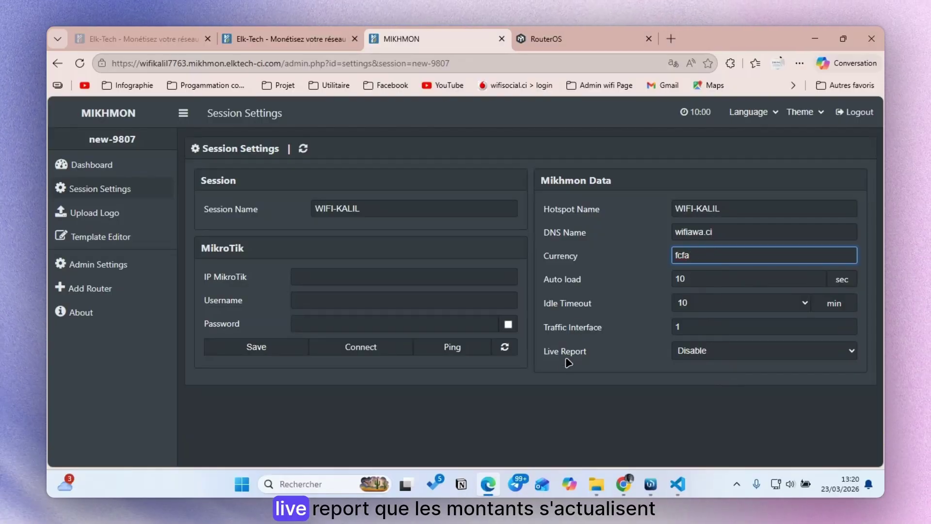
click(692, 350)
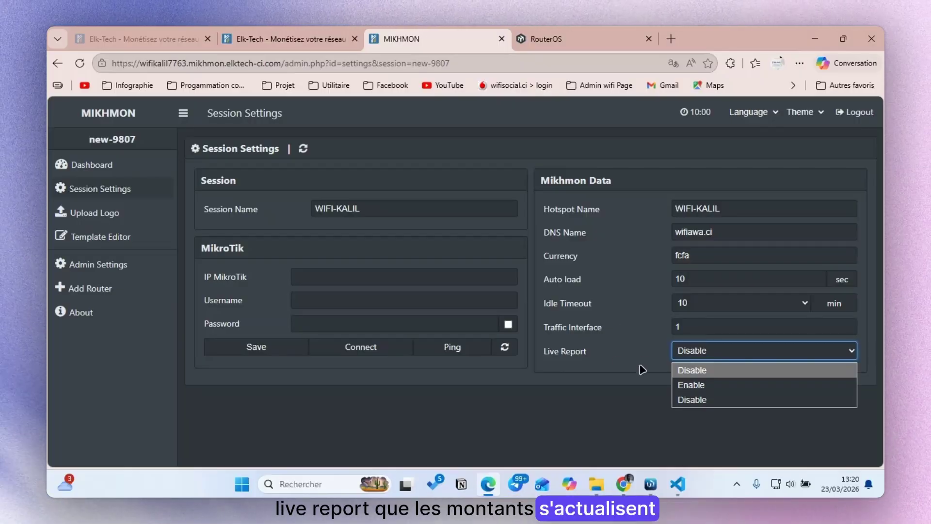
click(691, 385)
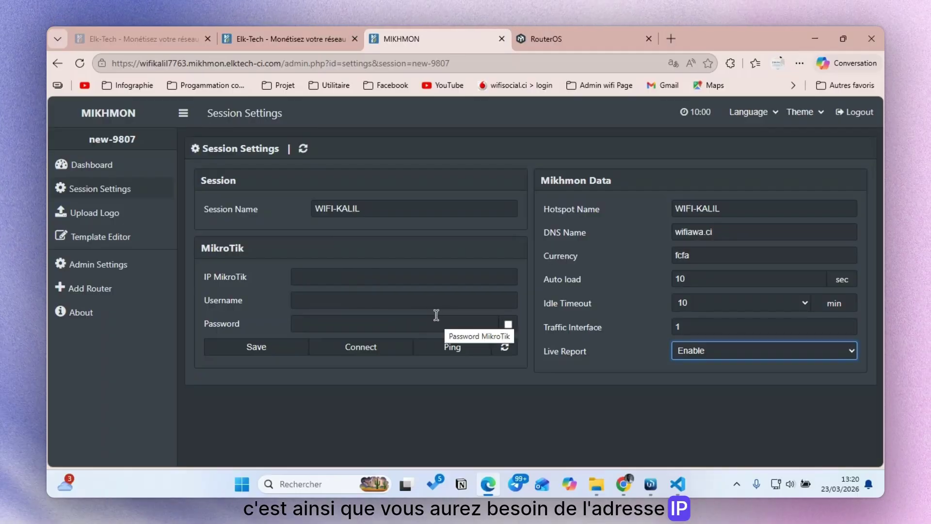
click(308, 33)
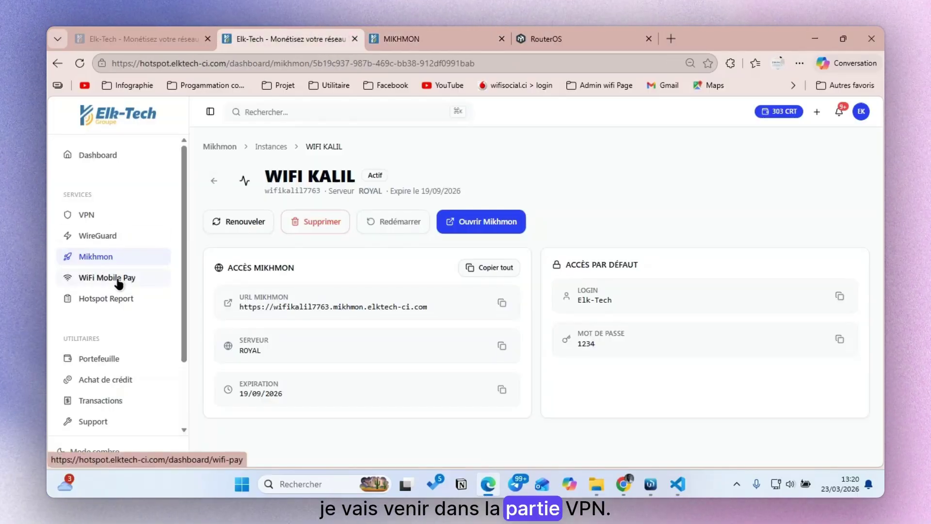
- Copy the MIKHMON port address from the WIFI KALIL VPN details for the IP MikroTik field
click(97, 216)
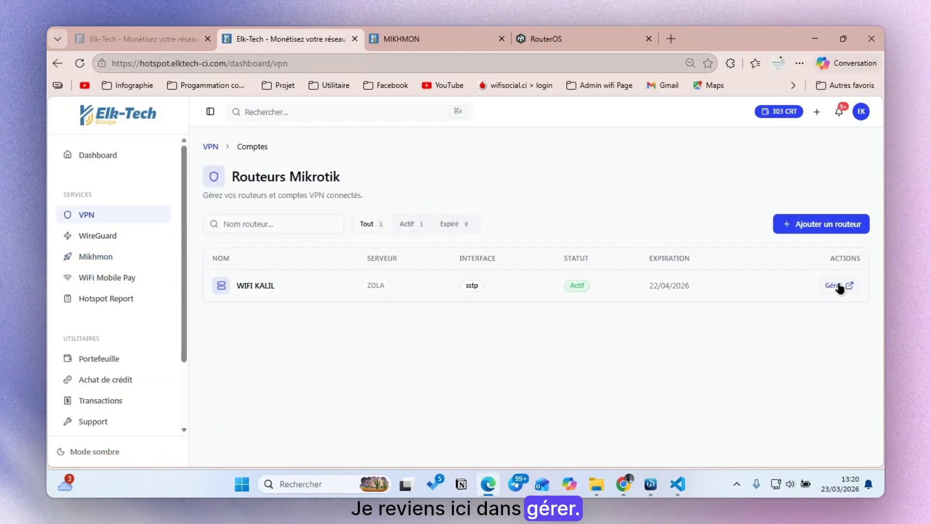
click(837, 286)
scroll(770, 274, down, 4)
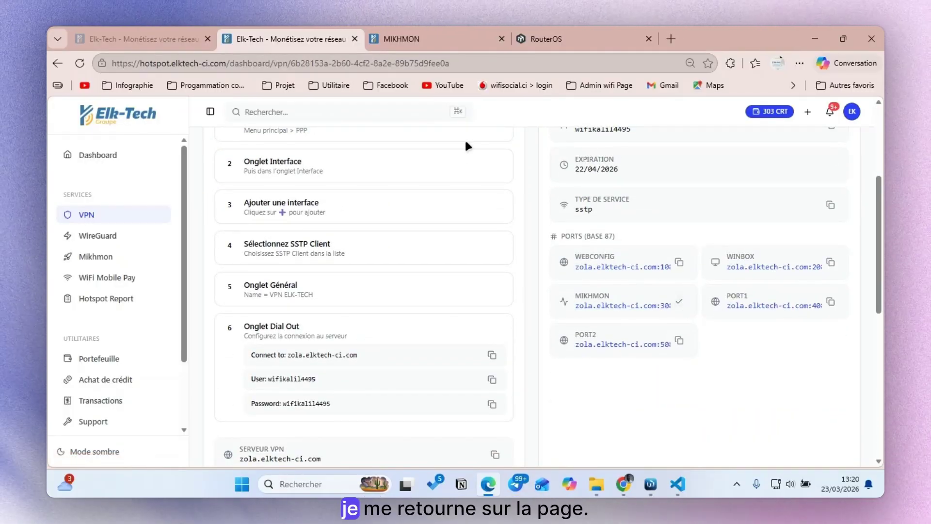
click(415, 34)
click(395, 278)
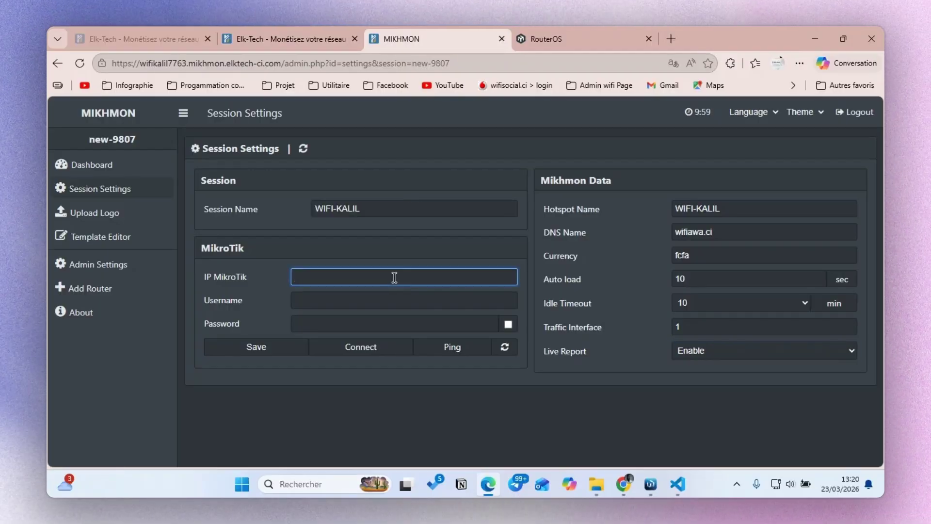
- Enter router username admin and paste the router password from clipboard history
click(395, 299)
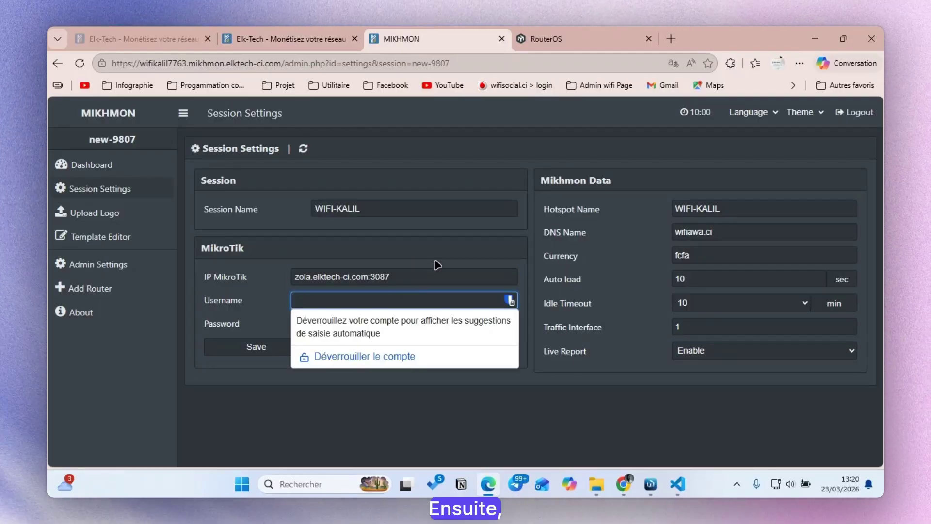
text(admin)
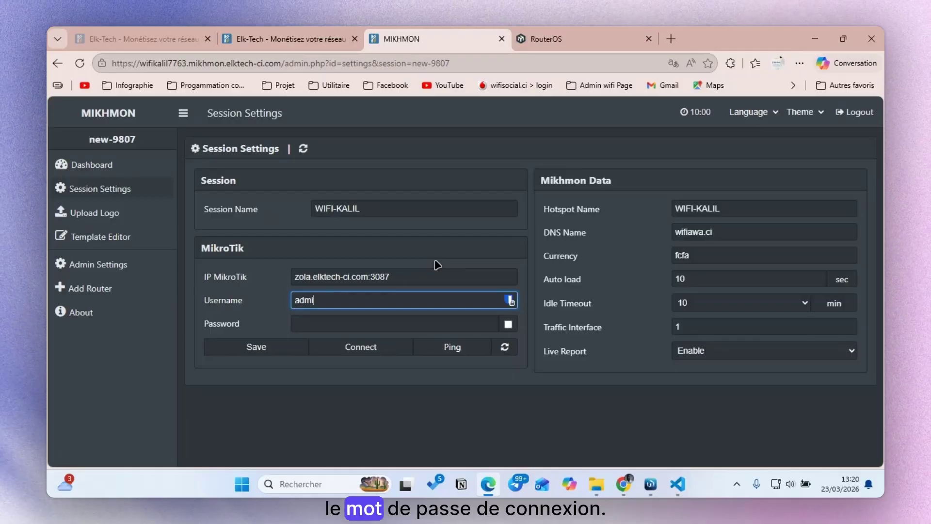
click(335, 322)
key(ctrl+v)
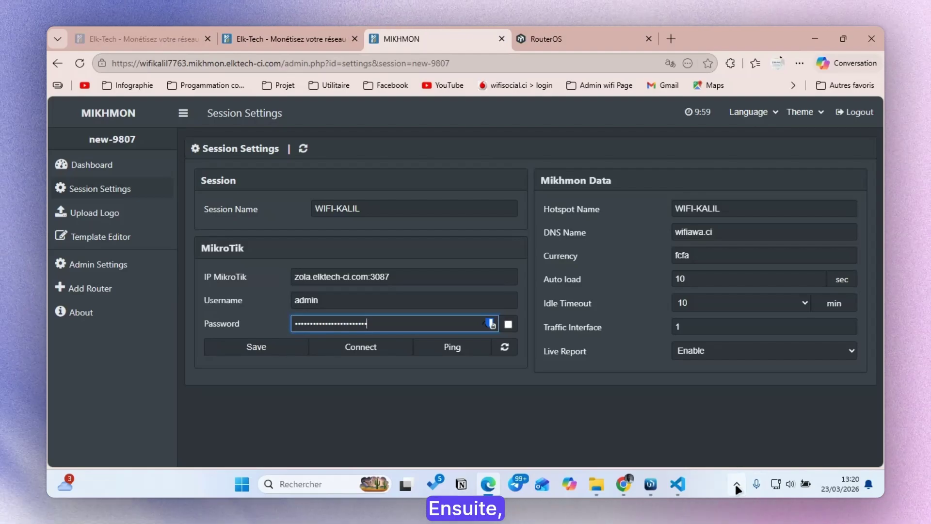
double_click(361, 324)
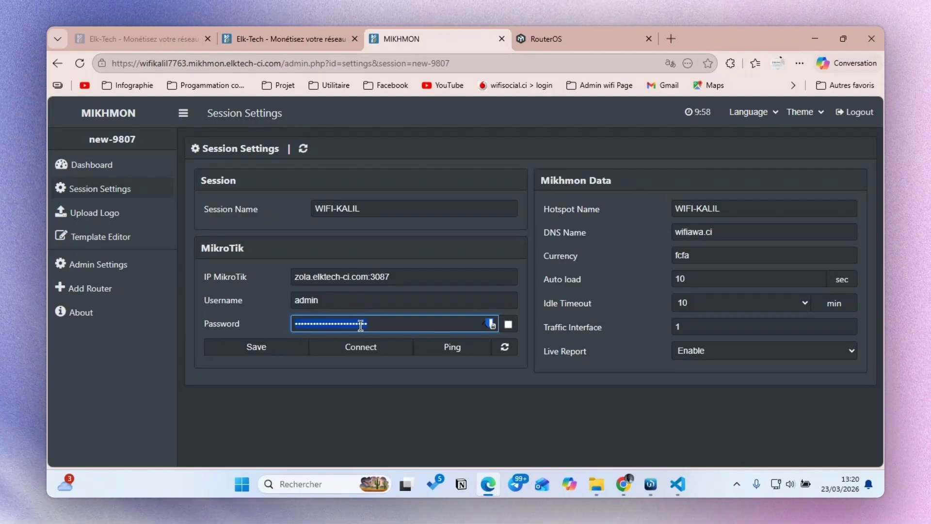
key(super+v)
scroll(387, 223, down, 5)
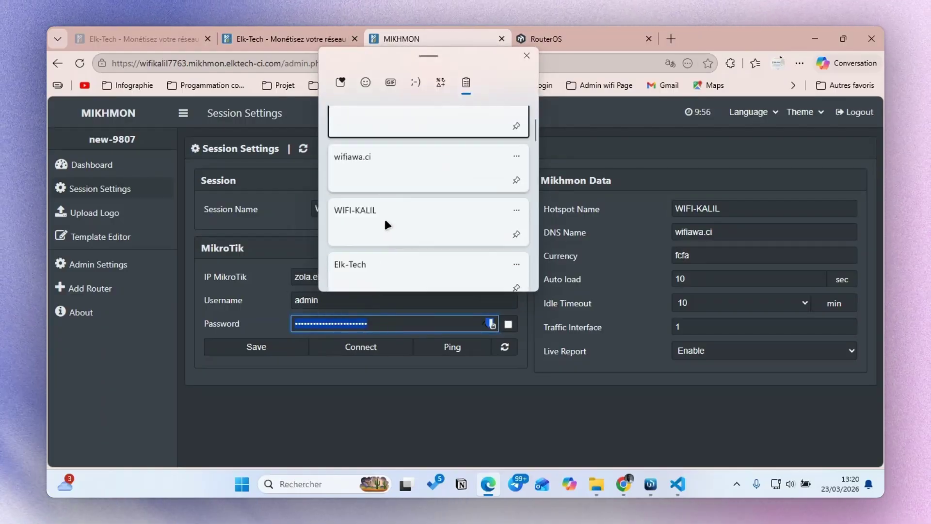
scroll(384, 217, down, 5)
click(385, 209)
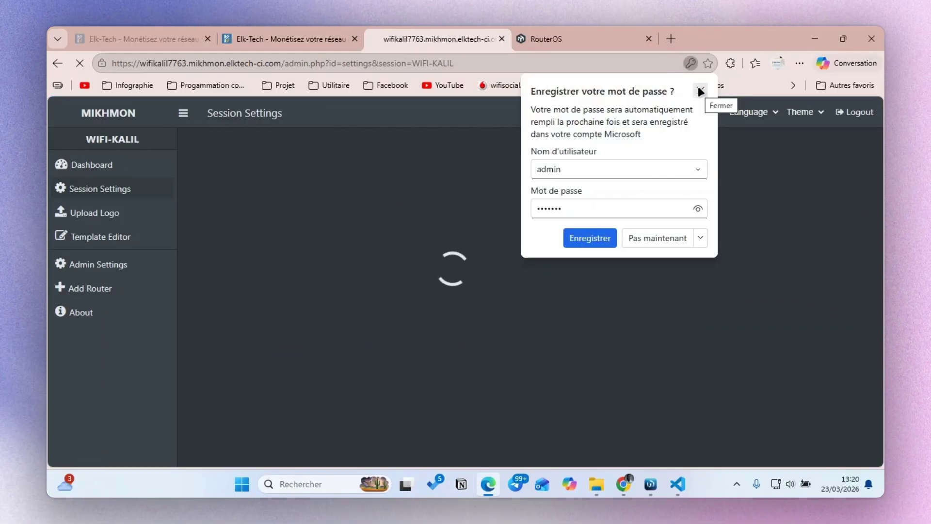
- Ping the router (Ping OK) and connect, opening the hAP ax^3 RouterOS 7.16.1 dashboard
click(701, 91)
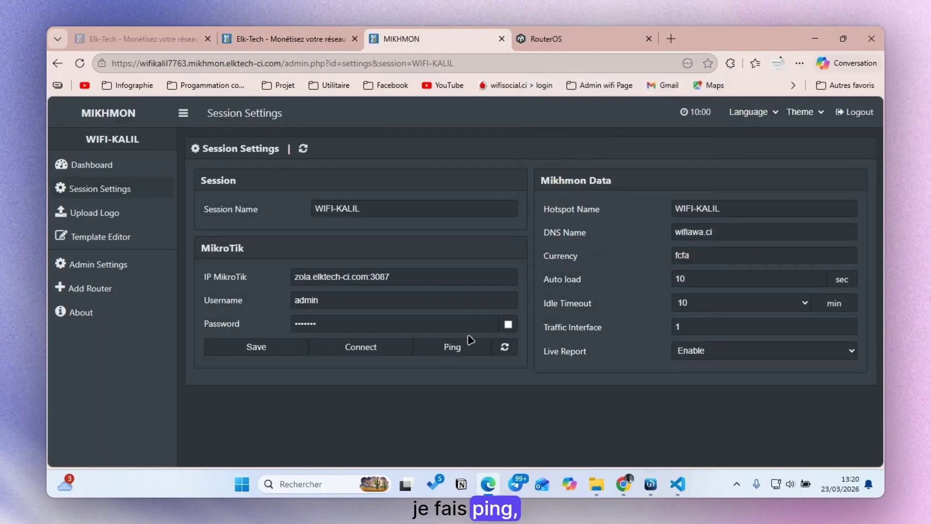
click(456, 355)
drag(218, 410, 277, 410)
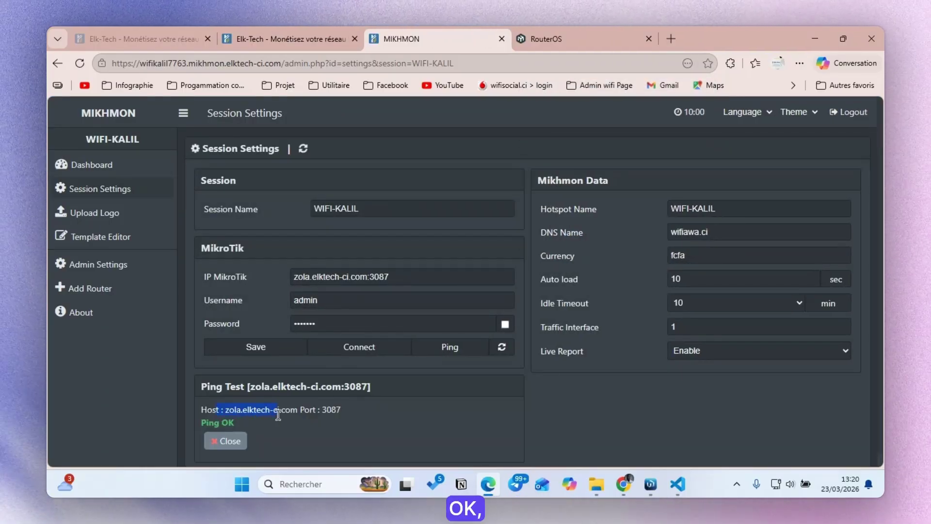
click(387, 353)
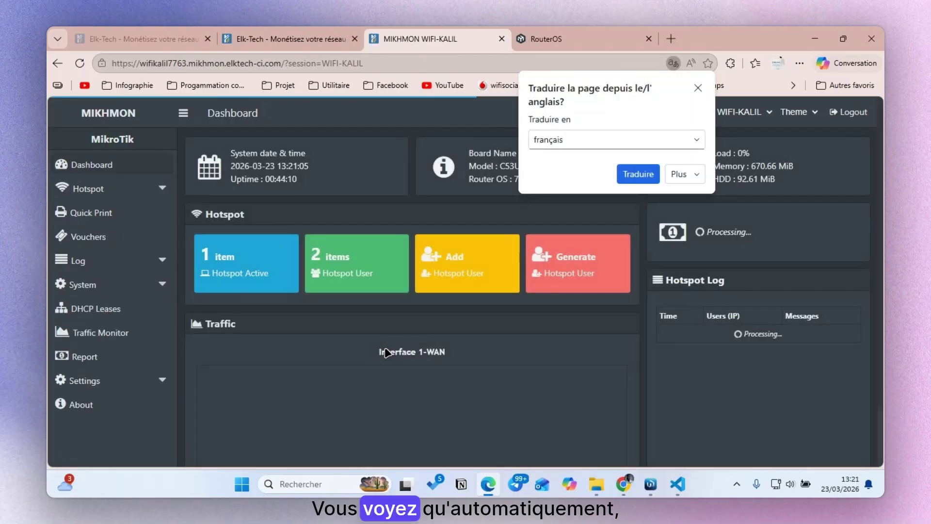
click(697, 89)
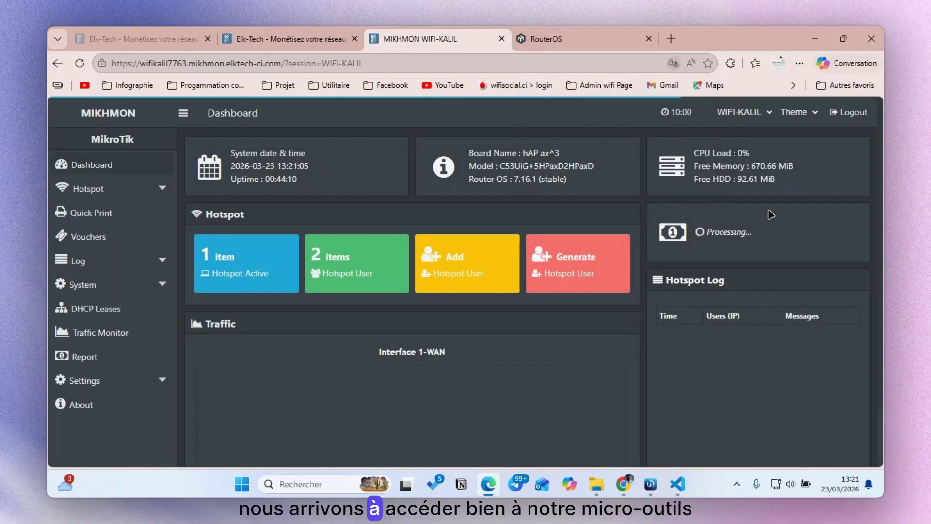